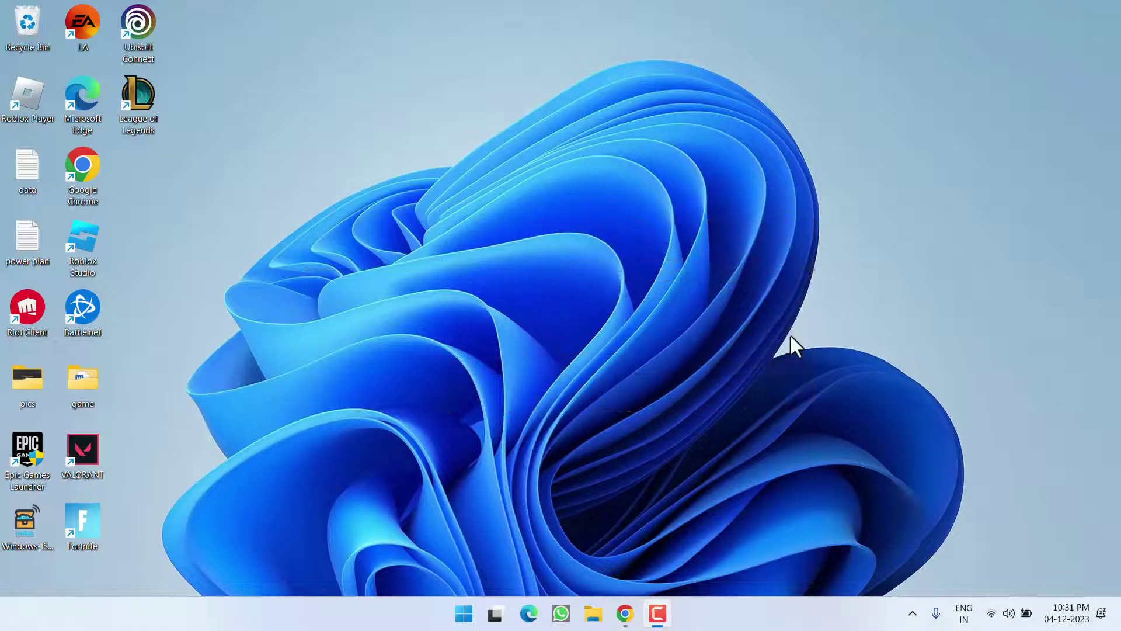
# Browse to C:\Riot Games\League of Legends and locate the LeagueClient, LeagueClientUx and LeagueClientUxRender applications
pyautogui.press('super+e')
pyautogui.doubleClick(203, 136)
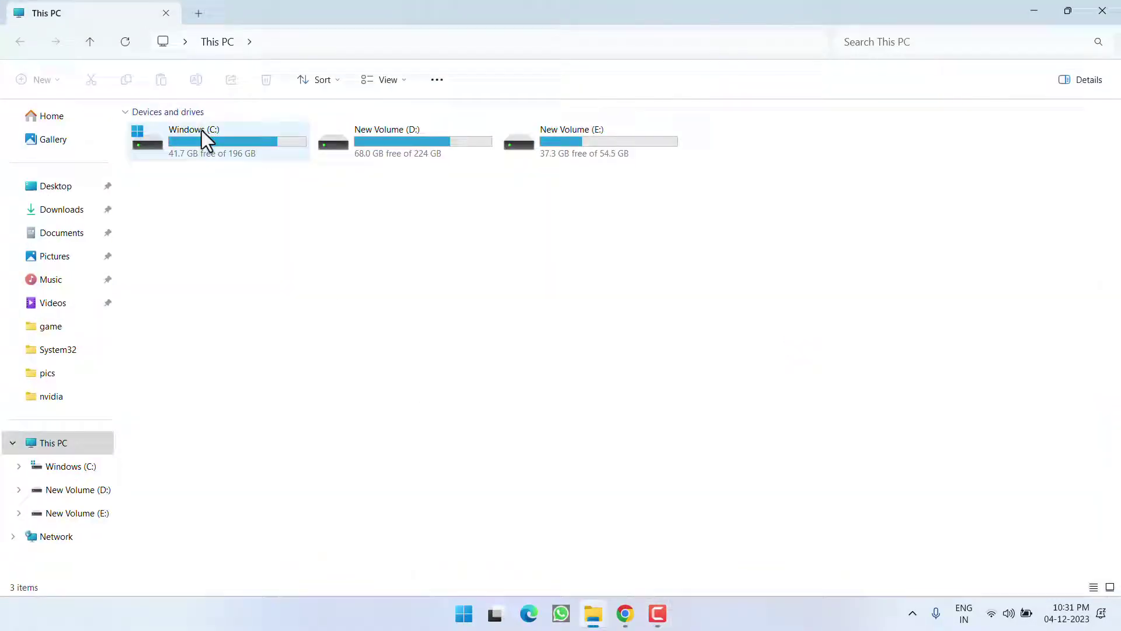
pyautogui.doubleClick(166, 278)
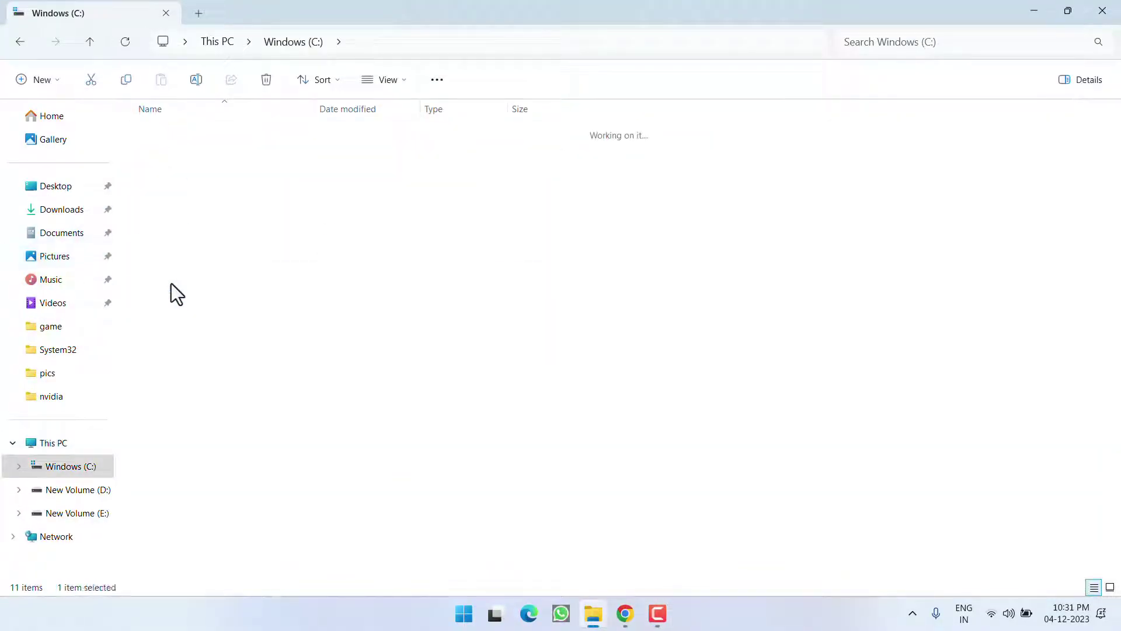
pyautogui.click(174, 135)
pyautogui.doubleClick(178, 140)
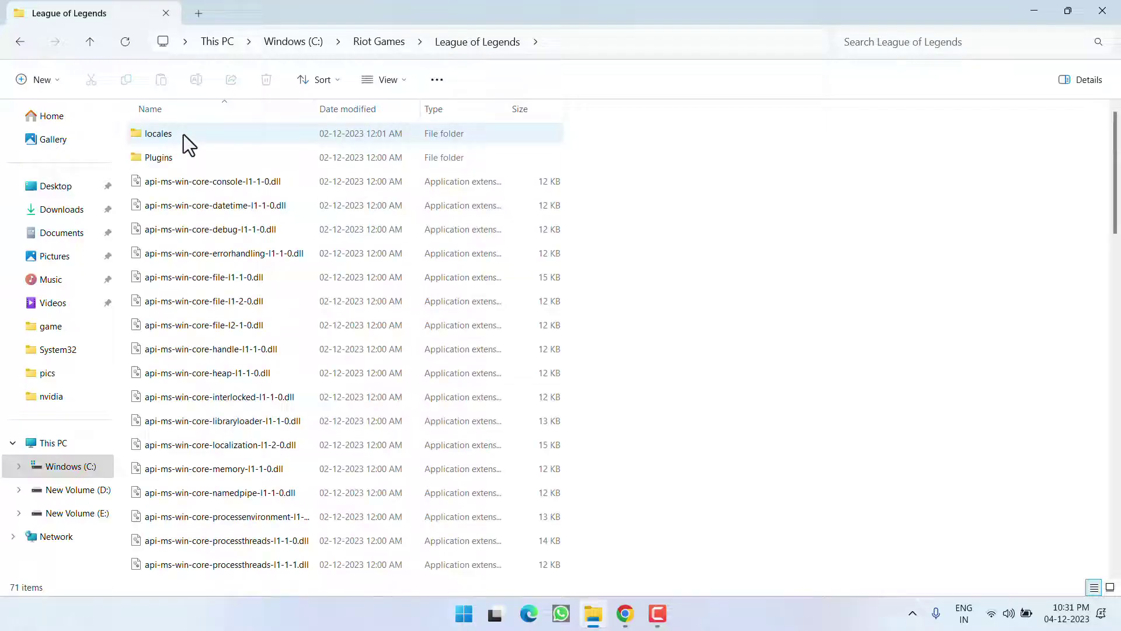
pyautogui.scroll(-10, 243, 313)
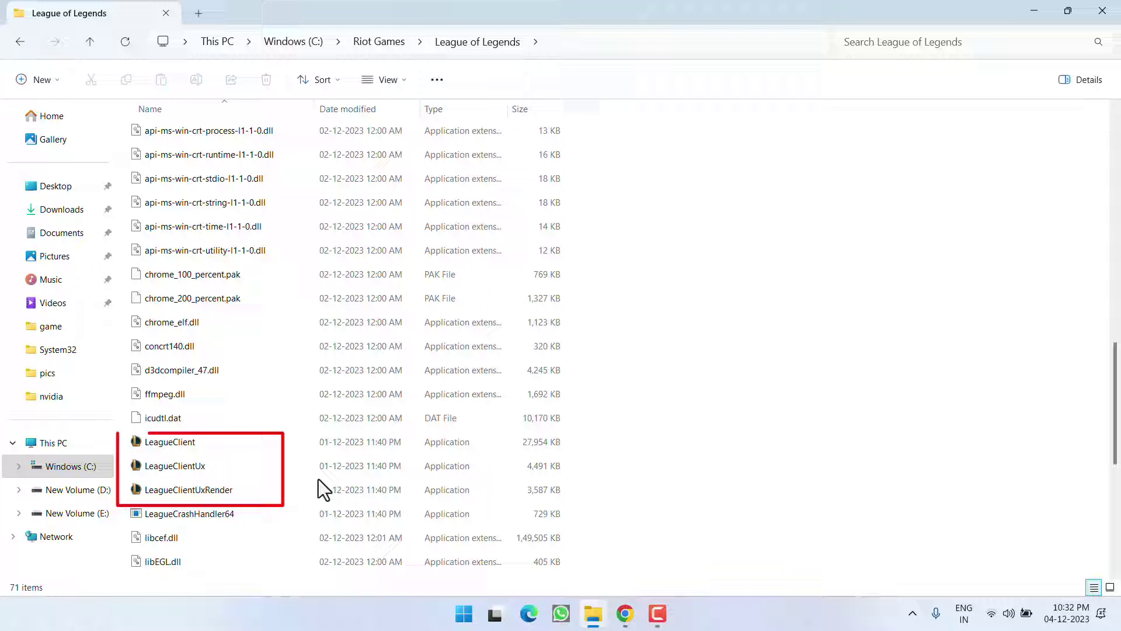
pyautogui.click(221, 470)
pyautogui.click(205, 492)
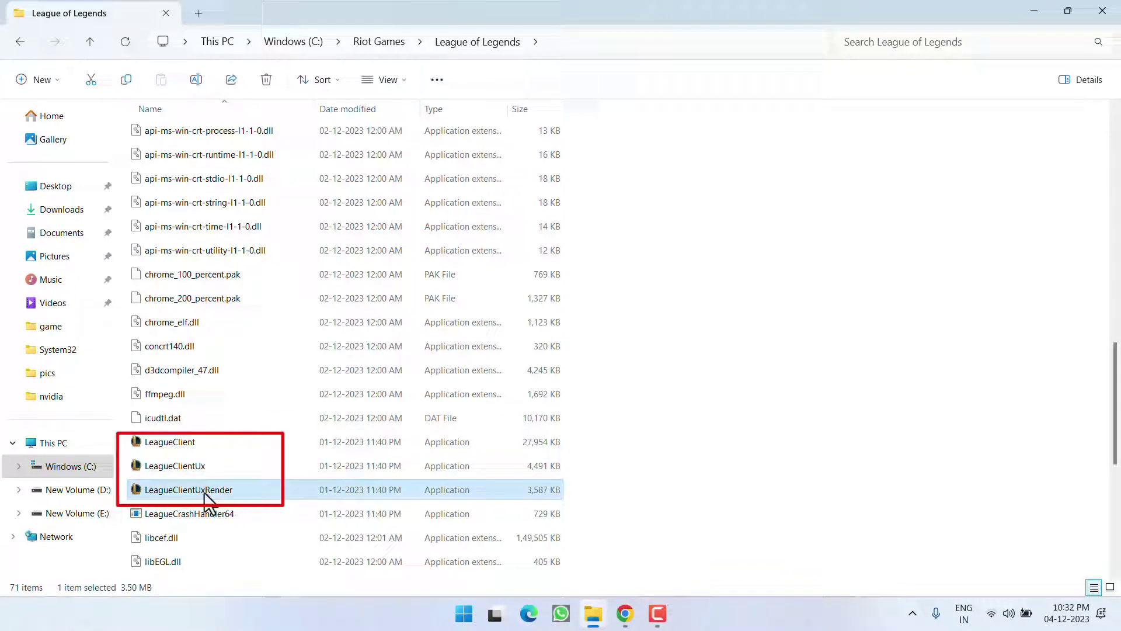
# Make LeagueClient always run as administrator in its Compatibility properties
pyautogui.click(167, 445)
pyautogui.rightClick(165, 445)
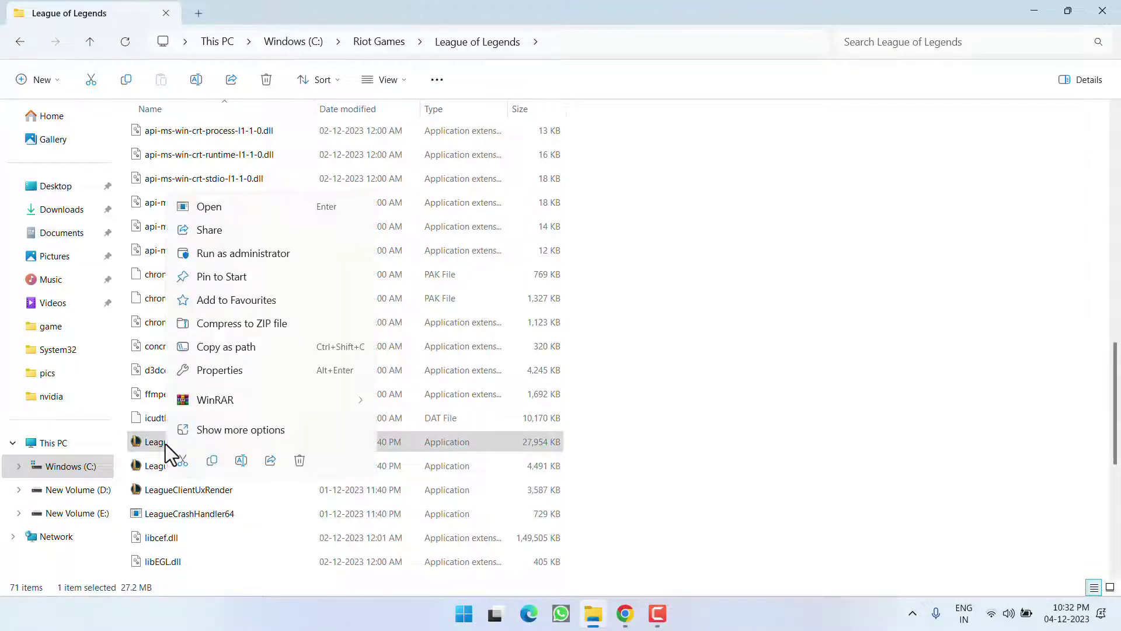
pyautogui.click(218, 372)
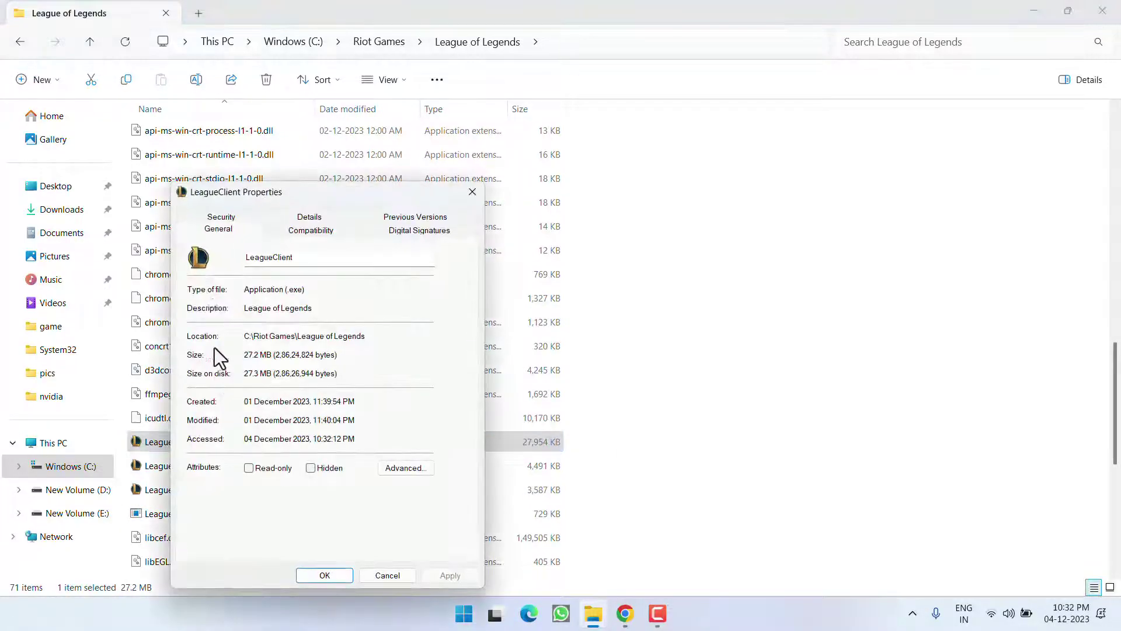
pyautogui.click(315, 230)
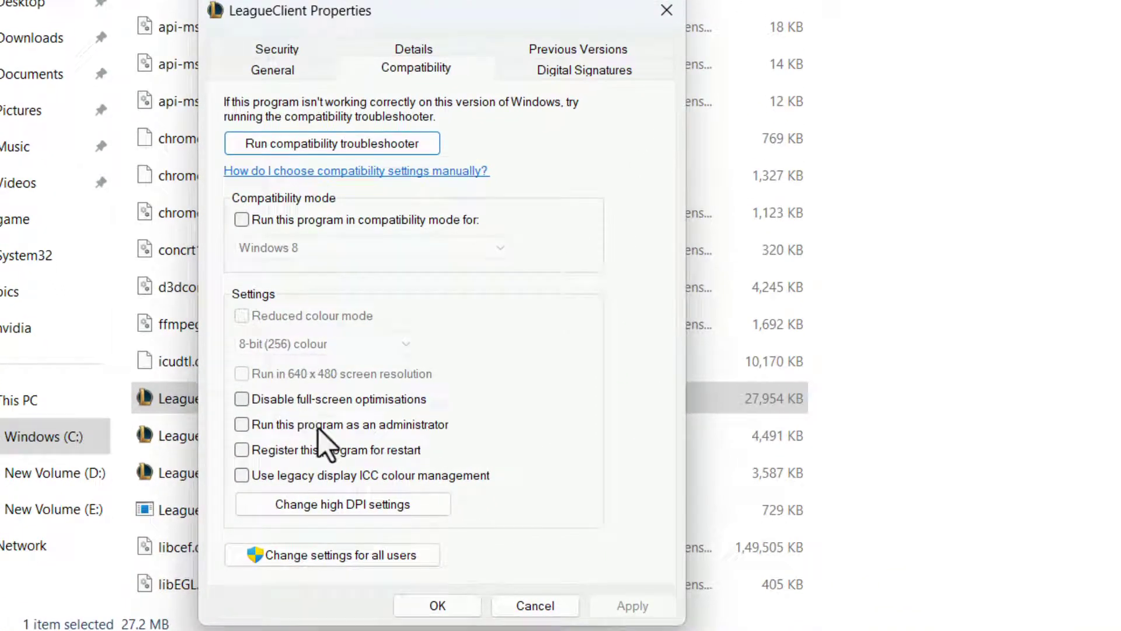
pyautogui.click(329, 429)
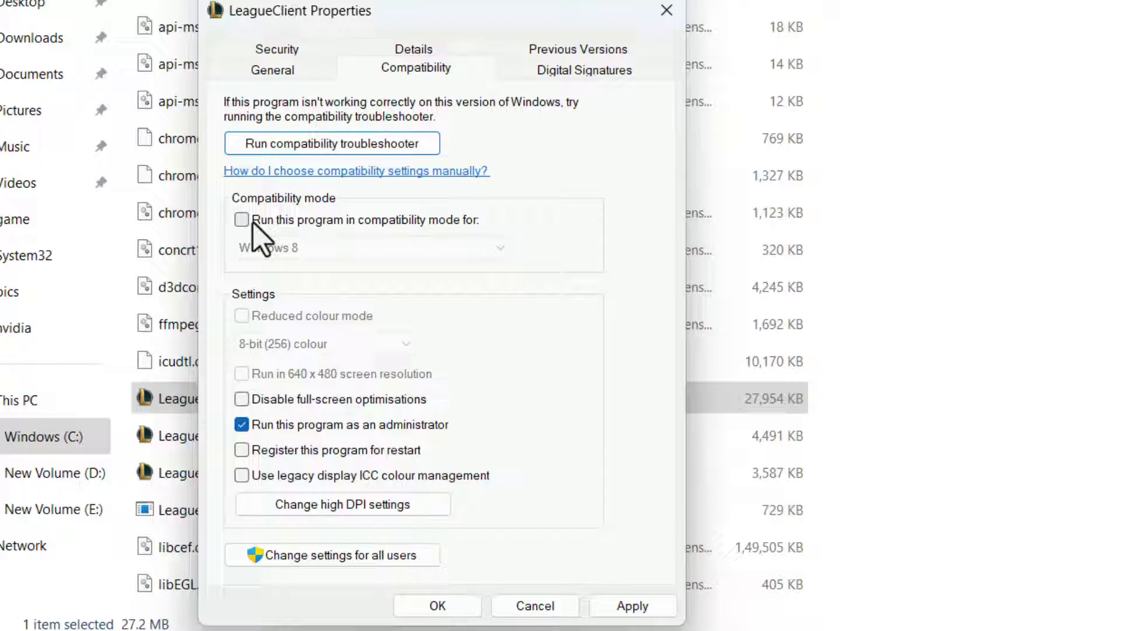
# Set LeagueClient's compatibility mode to Windows 8 and apply the settings
pyautogui.click(371, 220)
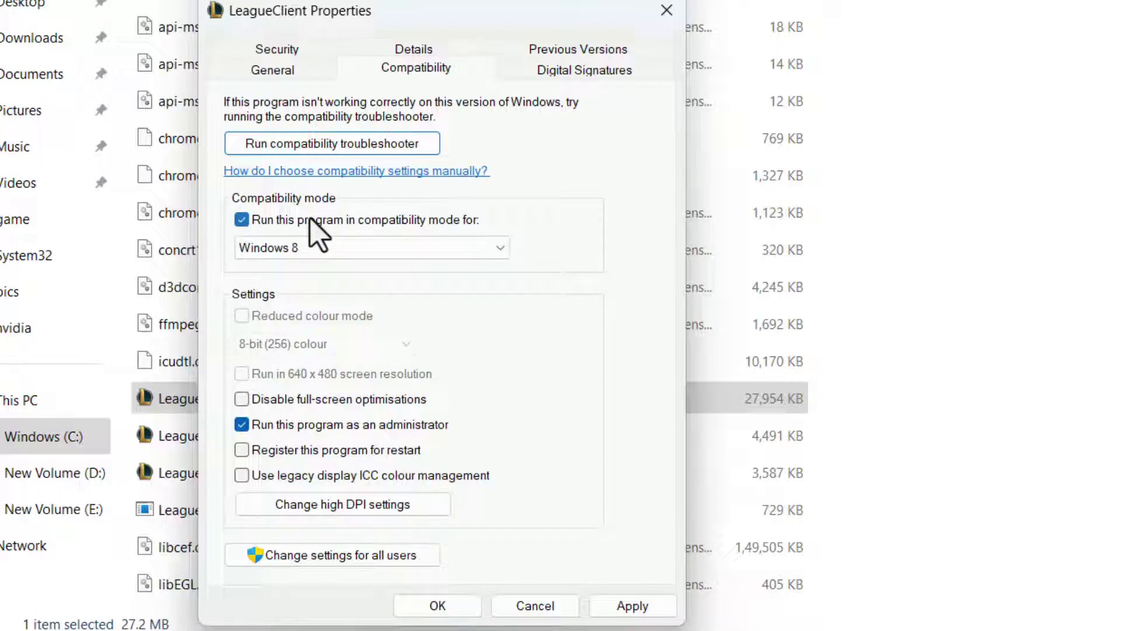
pyautogui.click(294, 220)
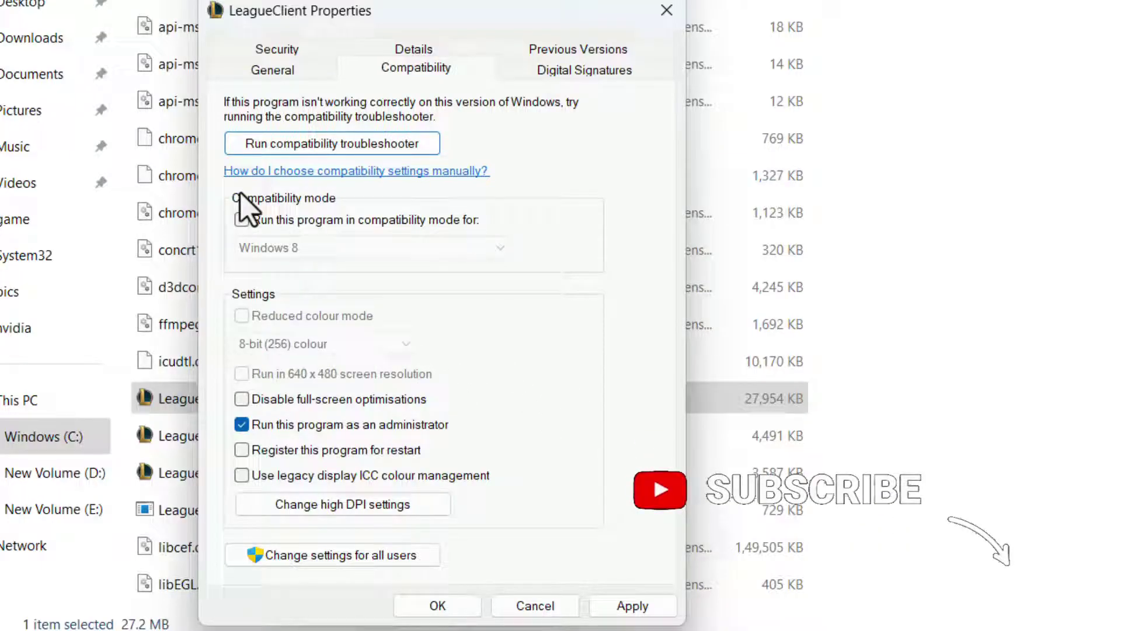
pyautogui.click(273, 222)
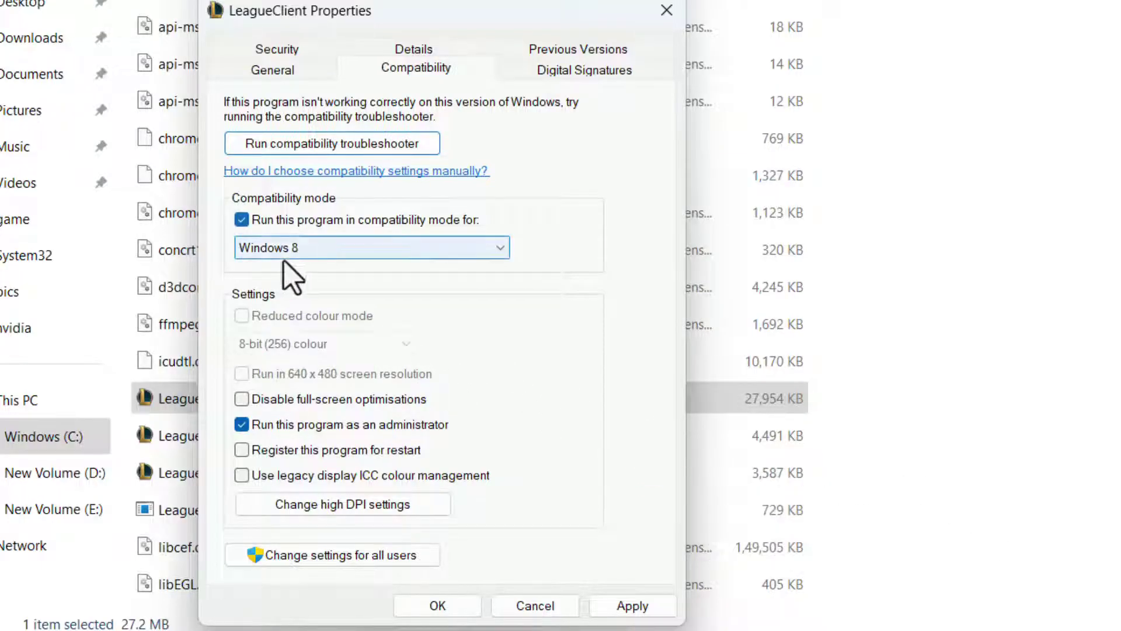
pyautogui.click(292, 247)
pyautogui.click(280, 328)
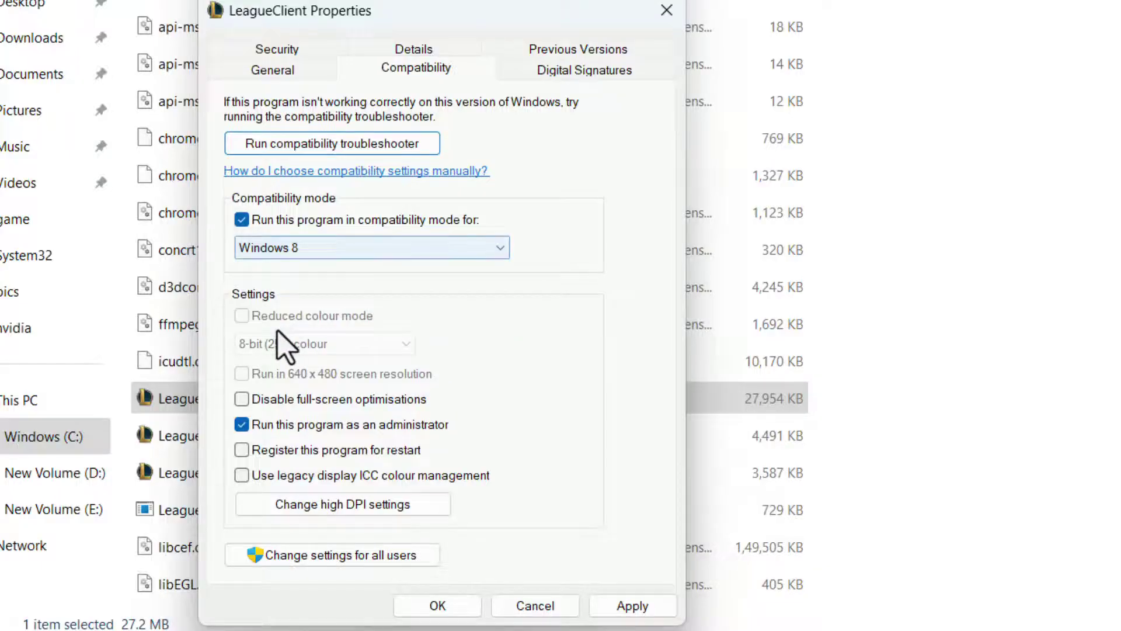
pyautogui.click(632, 605)
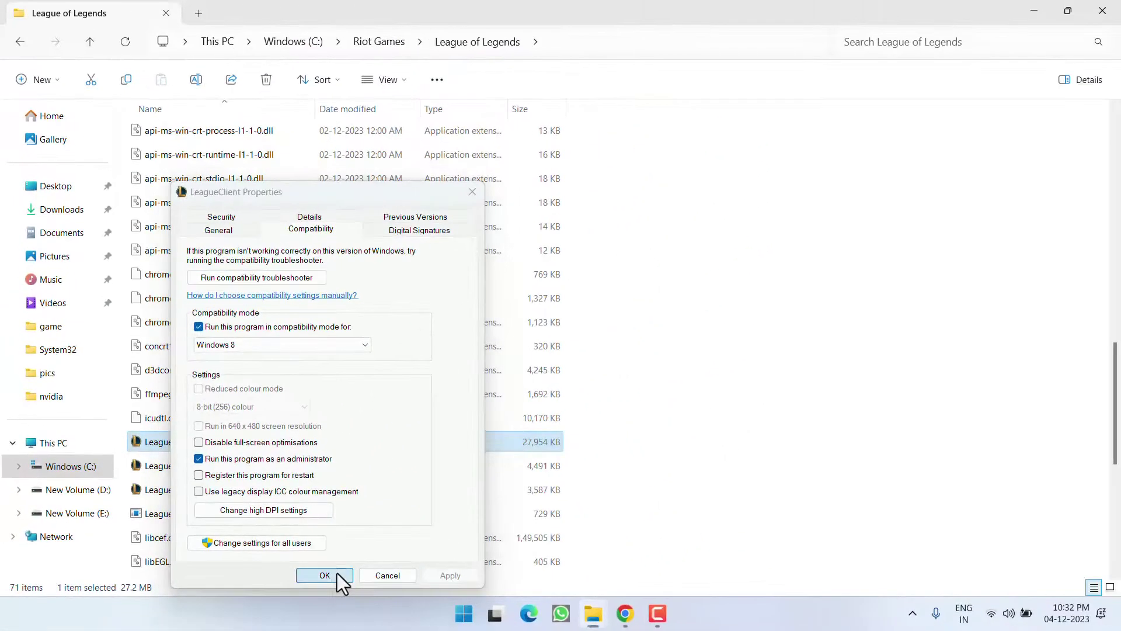
# Confirm LeagueClient's properties with OK and close the League of Legends folder window
pyautogui.click(363, 582)
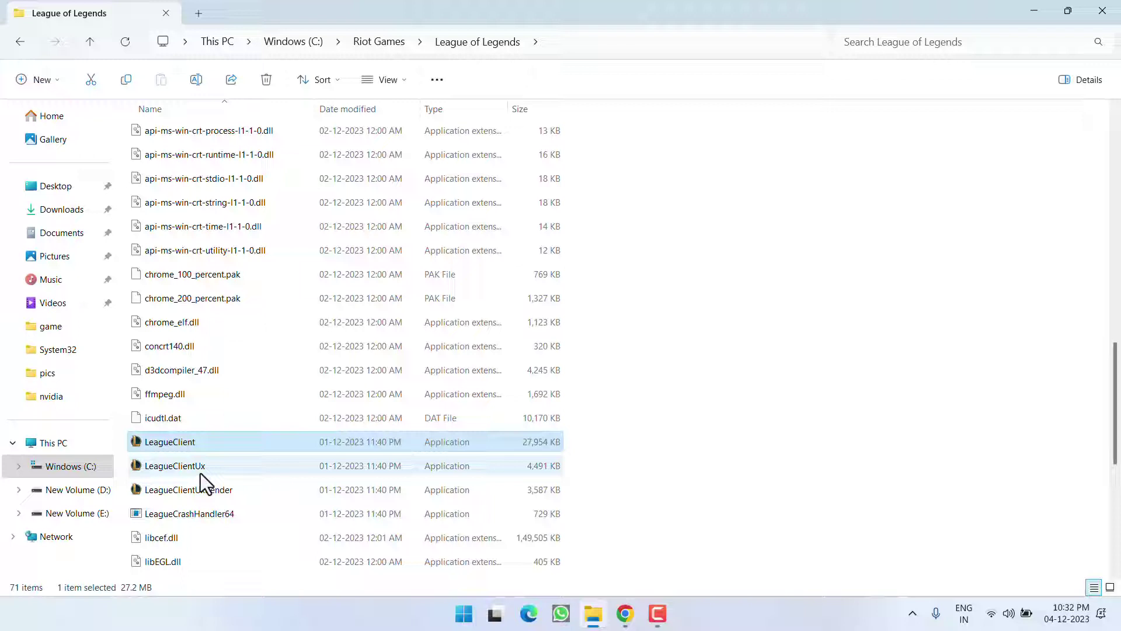
pyautogui.click(180, 469)
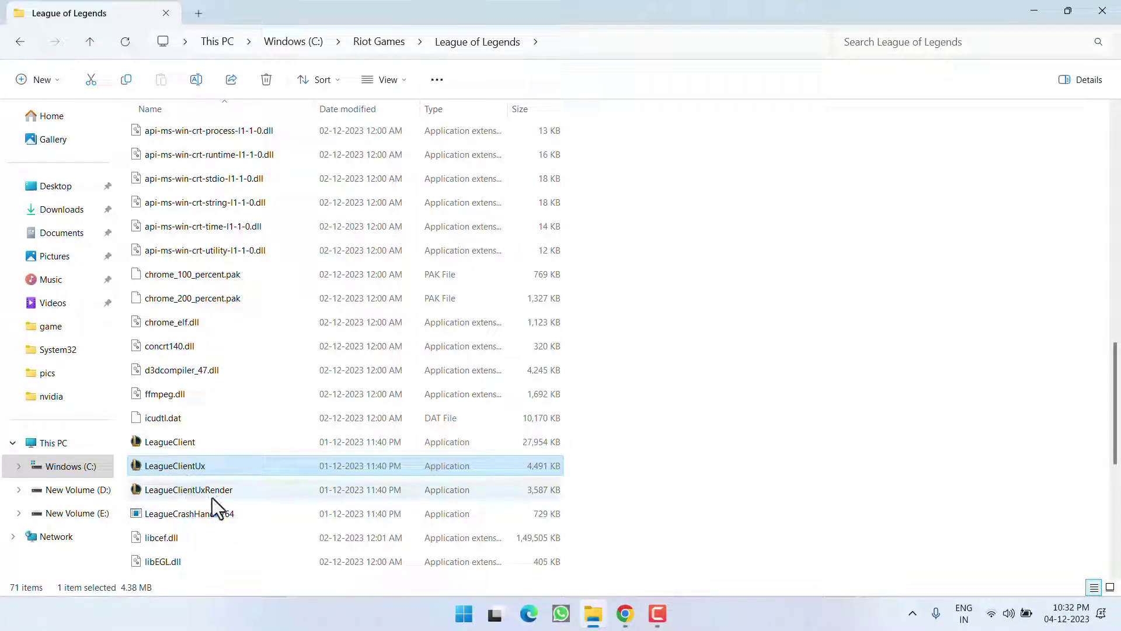
pyautogui.click(202, 492)
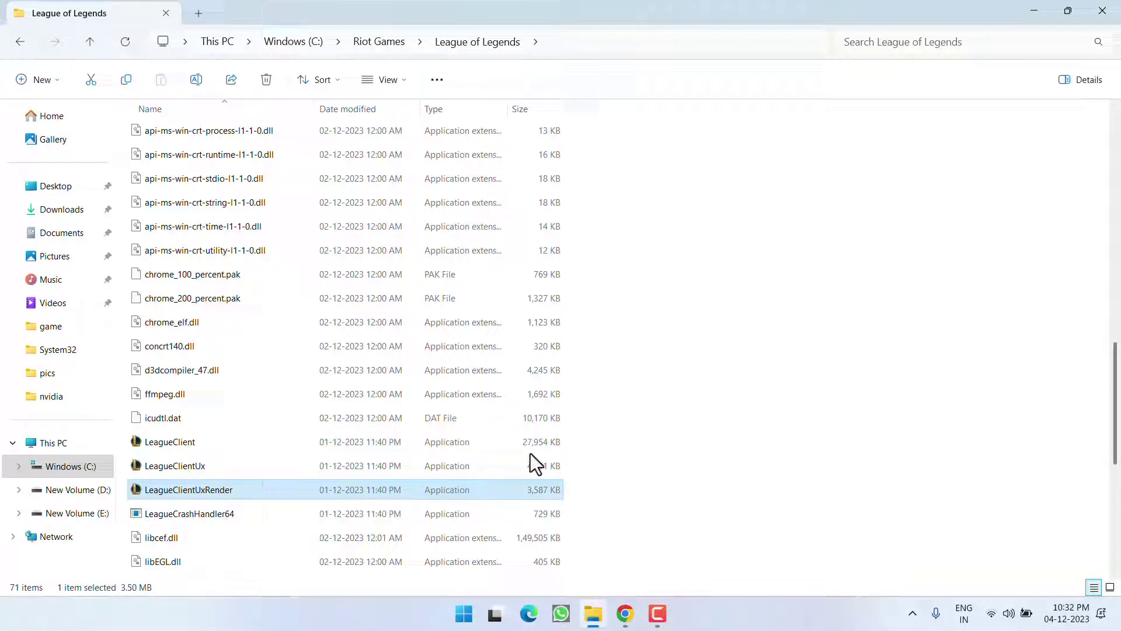
pyautogui.scroll(-2, 281, 413)
pyautogui.click(292, 346)
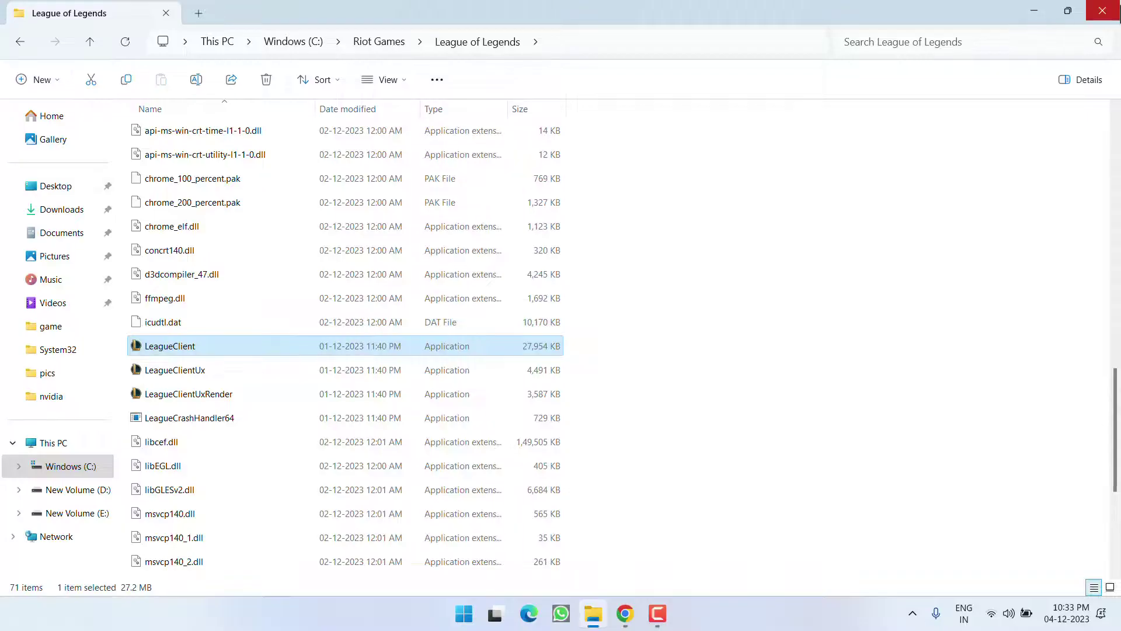
pyautogui.click(1104, 12)
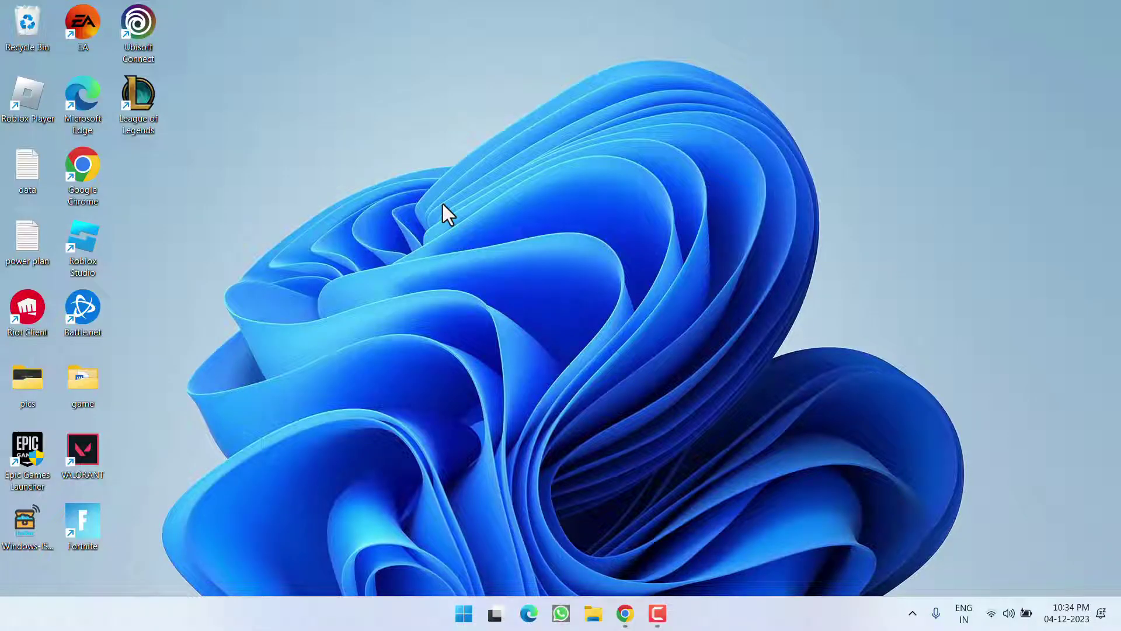
# Check that real-time protection is off in Windows Security's virus and threat protection settings, then minimise it
pyautogui.press('super')
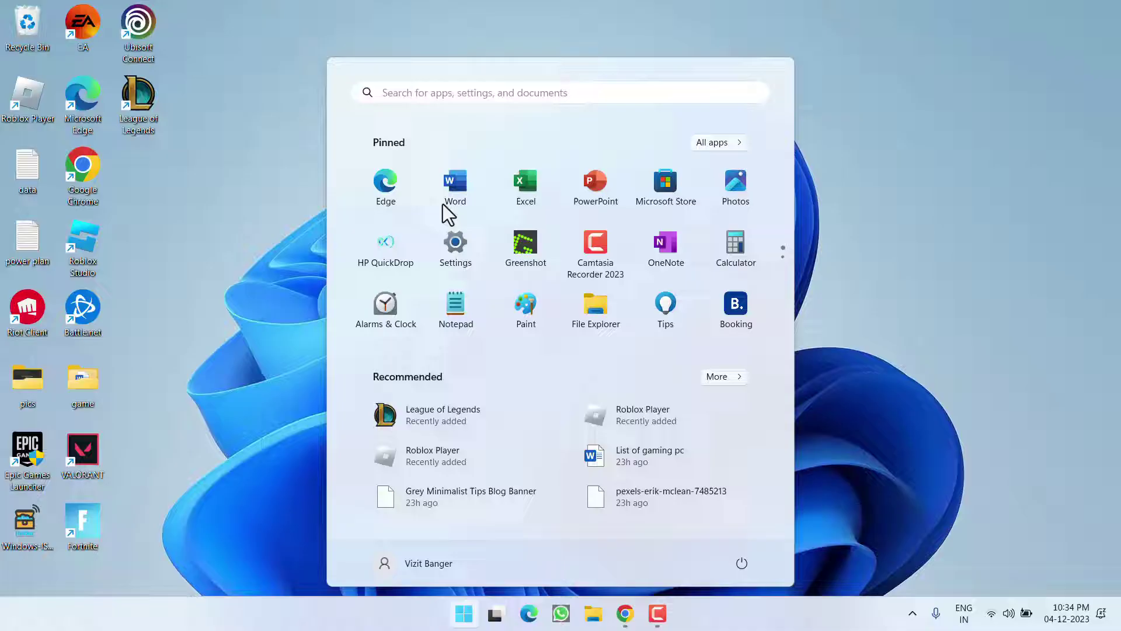
pyautogui.write('windows')
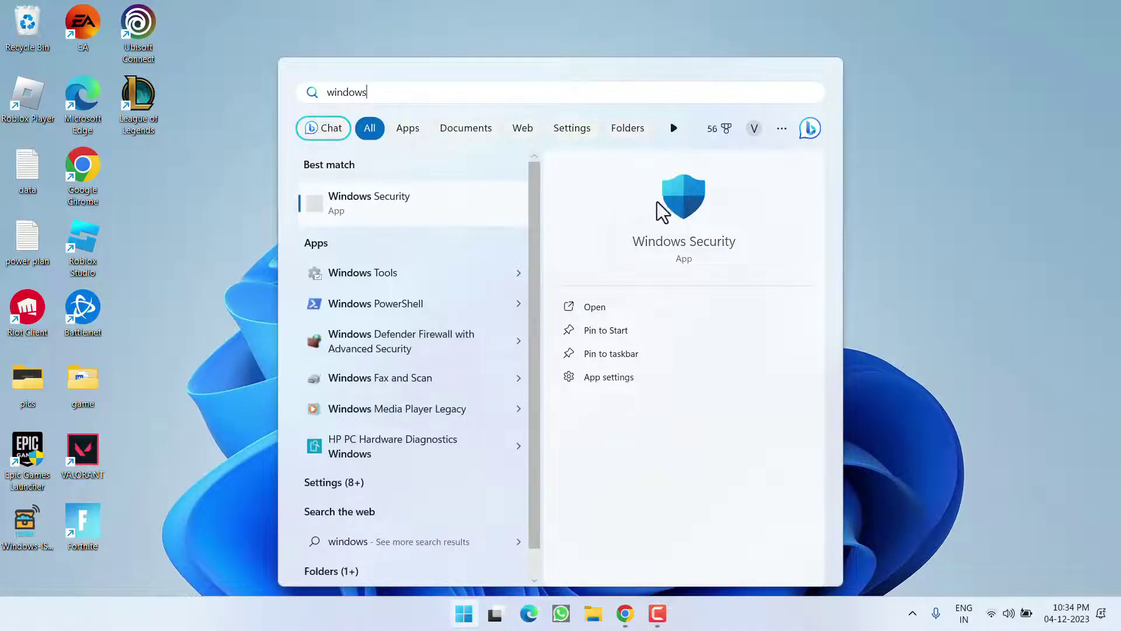
pyautogui.click(671, 213)
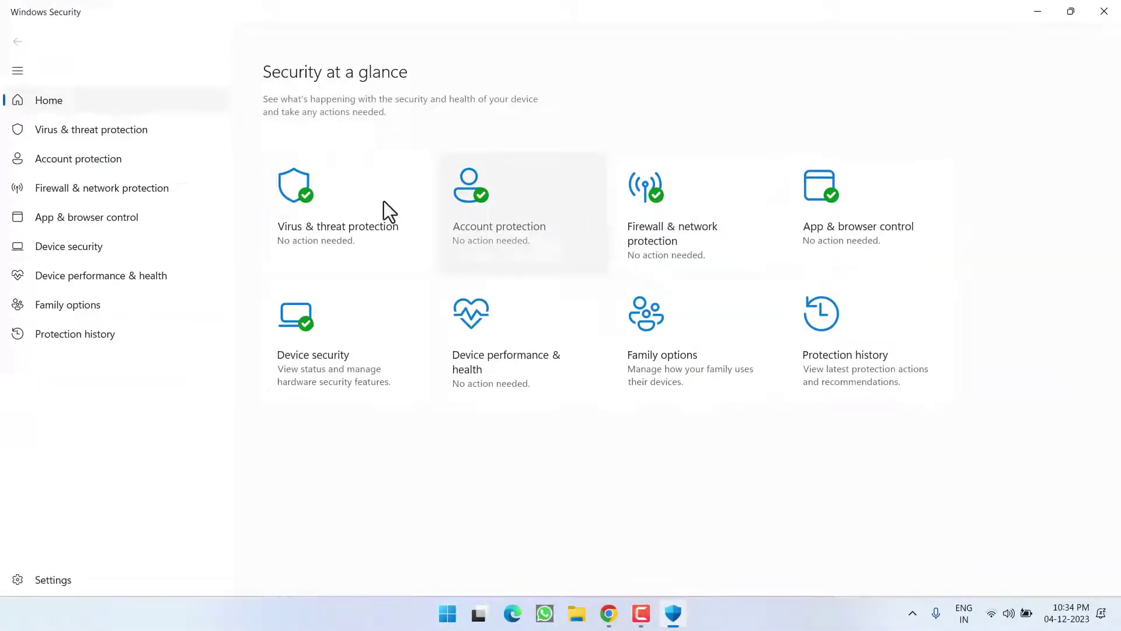
pyautogui.click(347, 231)
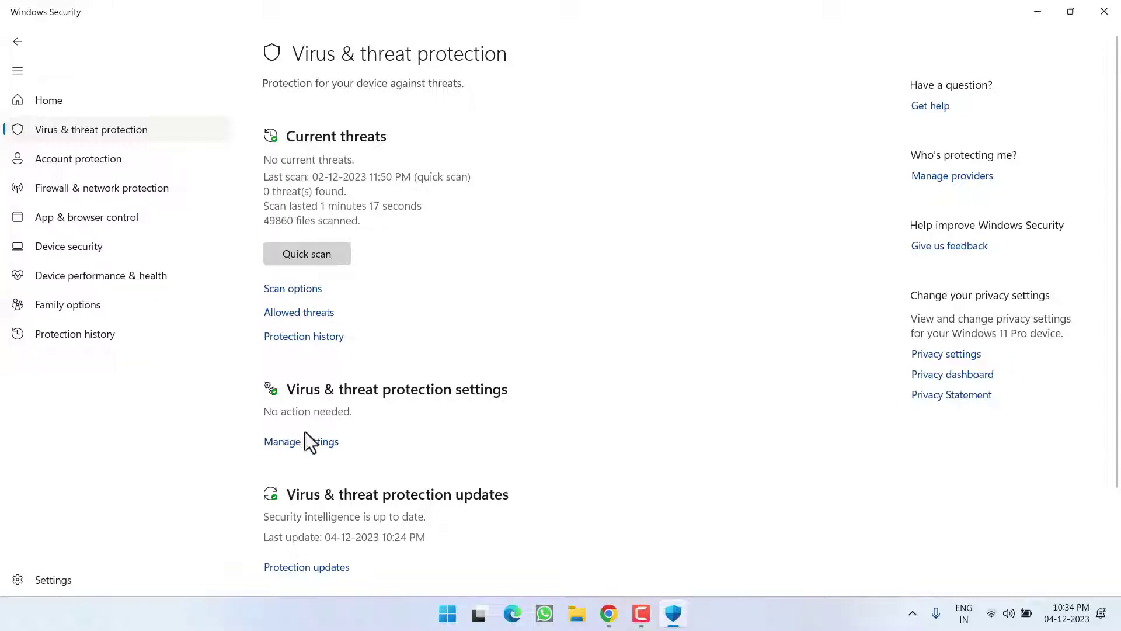
pyautogui.click(295, 443)
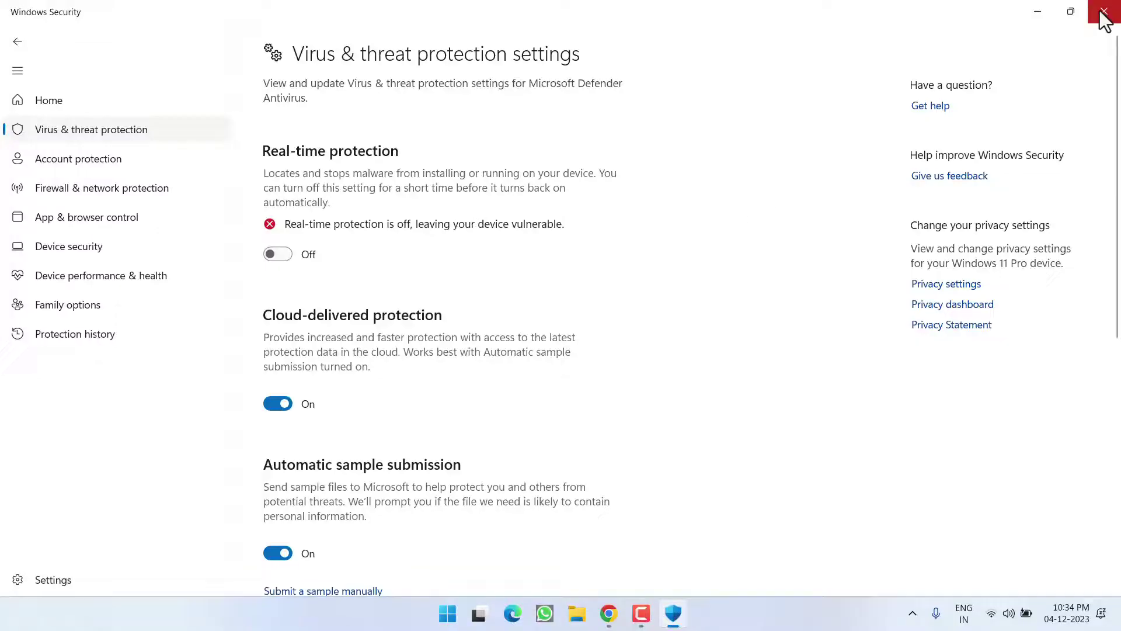
pyautogui.click(1039, 12)
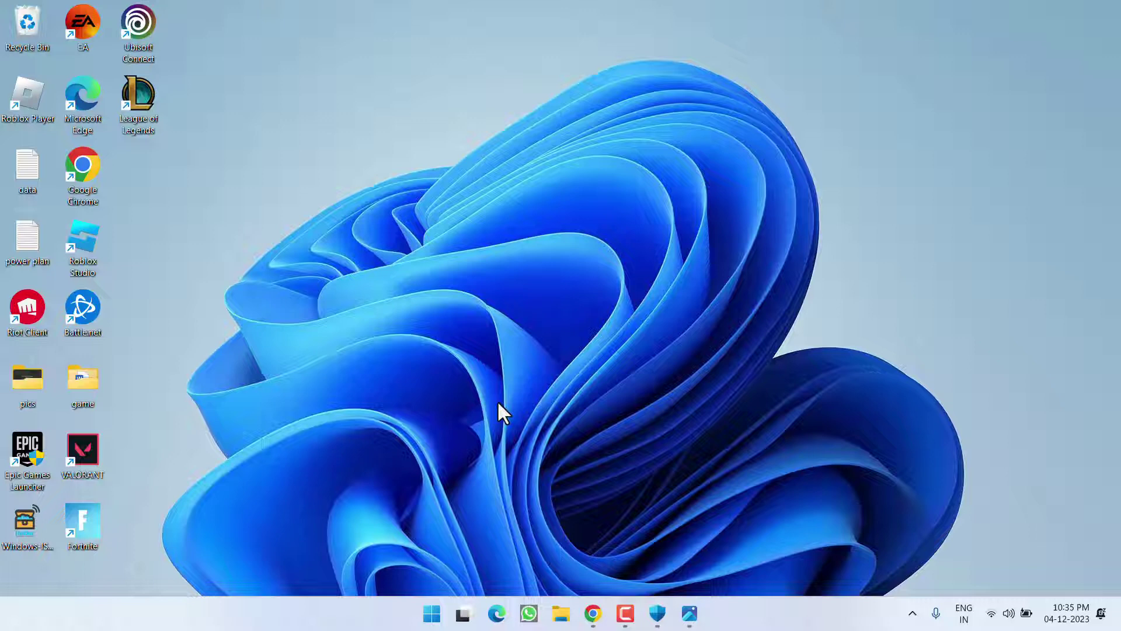
# Review the nvidia overlay disable.jpg screenshot in Photos, then close it
pyautogui.click(689, 613)
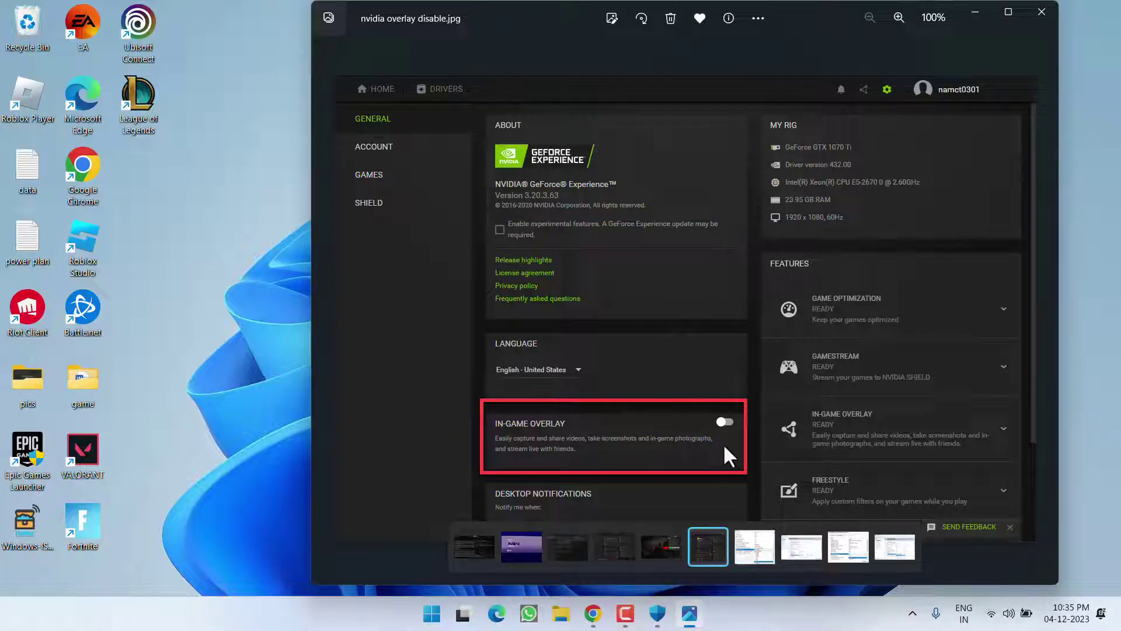
pyautogui.click(1042, 12)
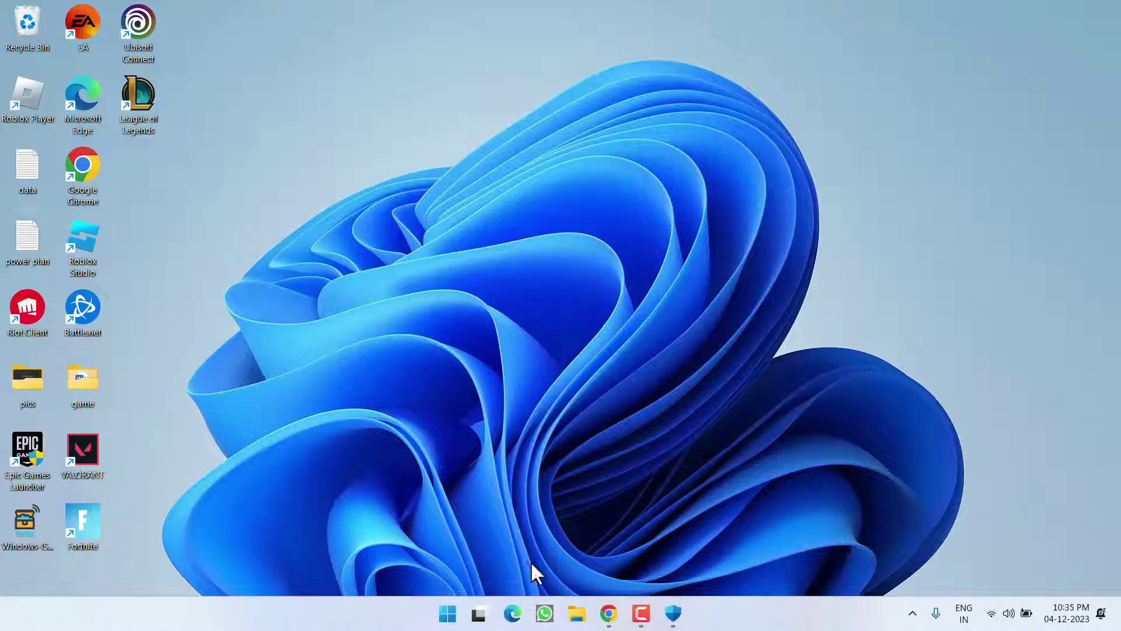
# Run appwiz.cpl from the Run prompt to list installed programs
pyautogui.rightClick(446, 611)
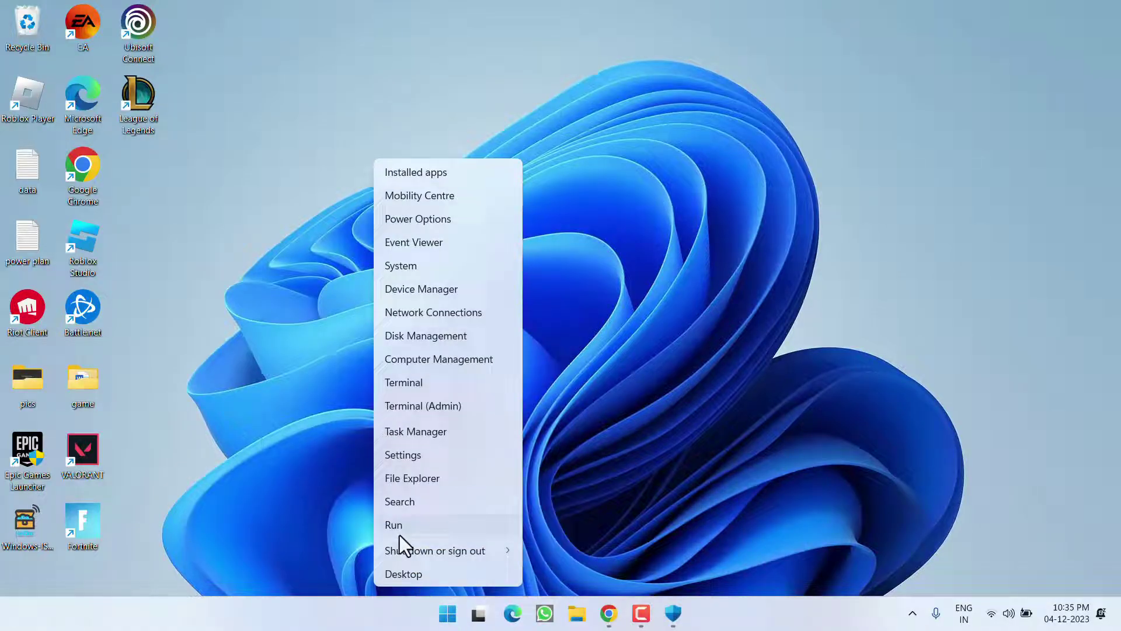
pyautogui.click(399, 525)
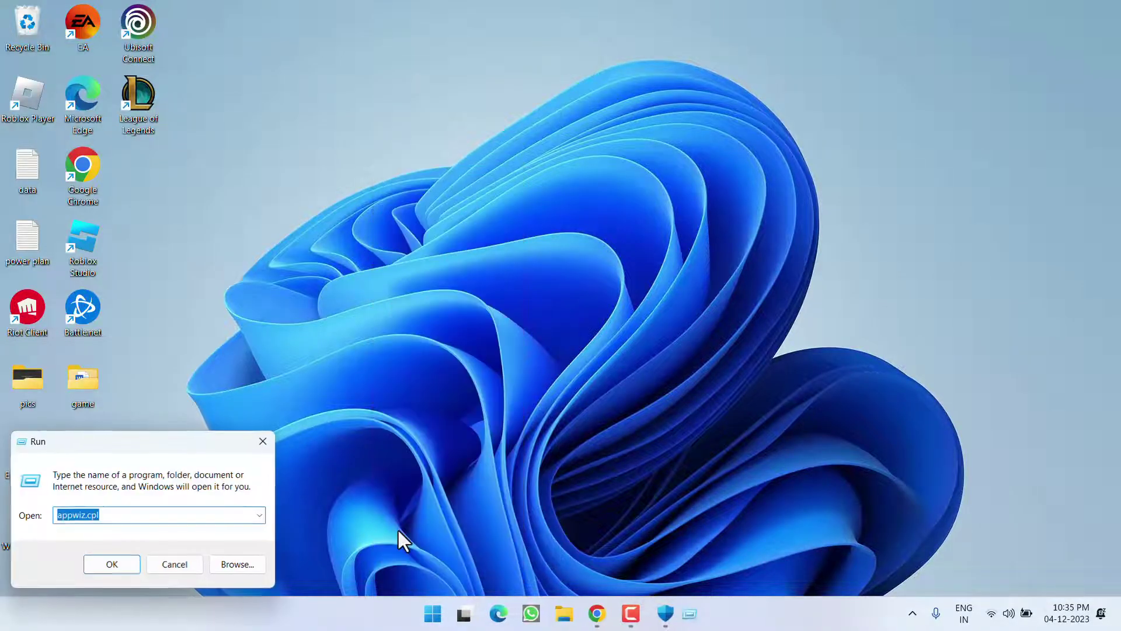
pyautogui.write('app')
pyautogui.press('Down')
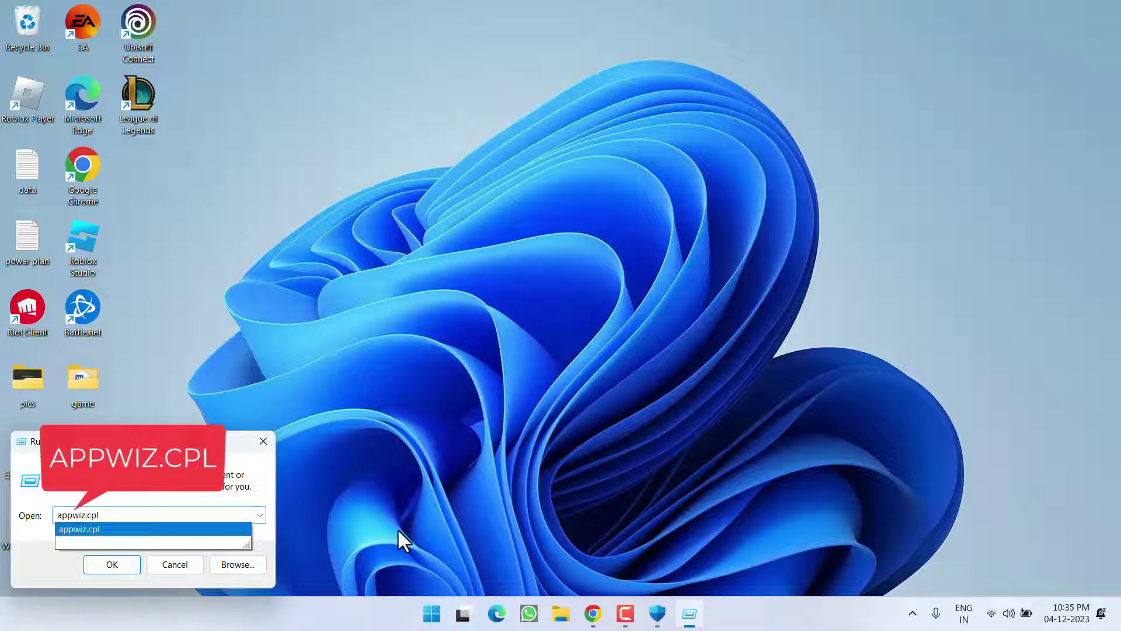
pyautogui.press('Return')
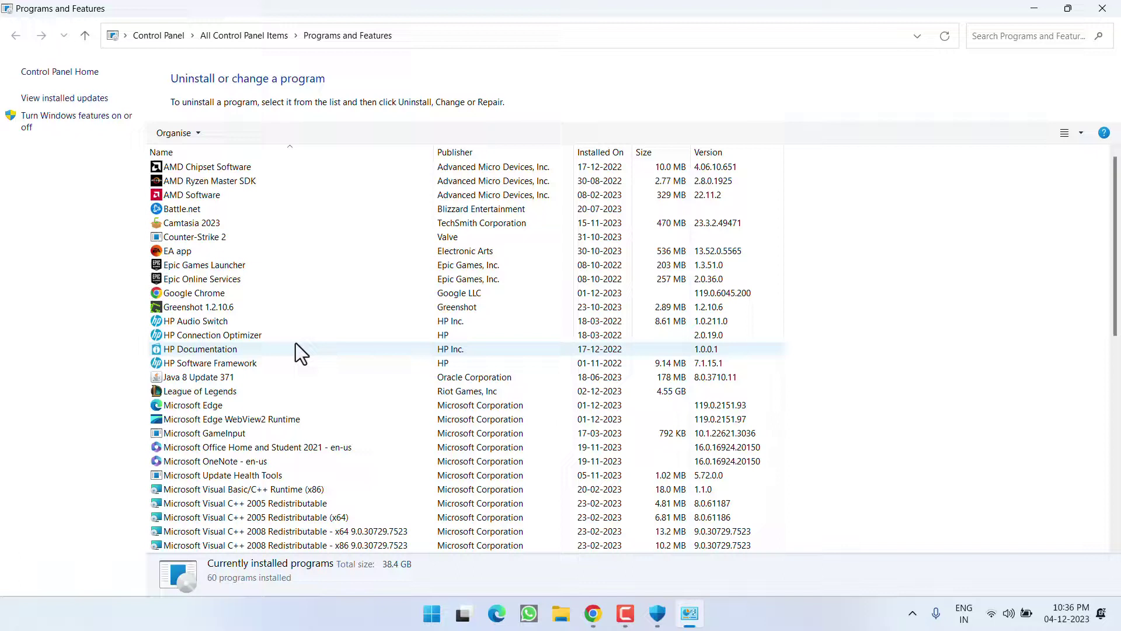
# Inspect the League of Legends and Riot Client entries, then close Programs and Features
pyautogui.click(180, 390)
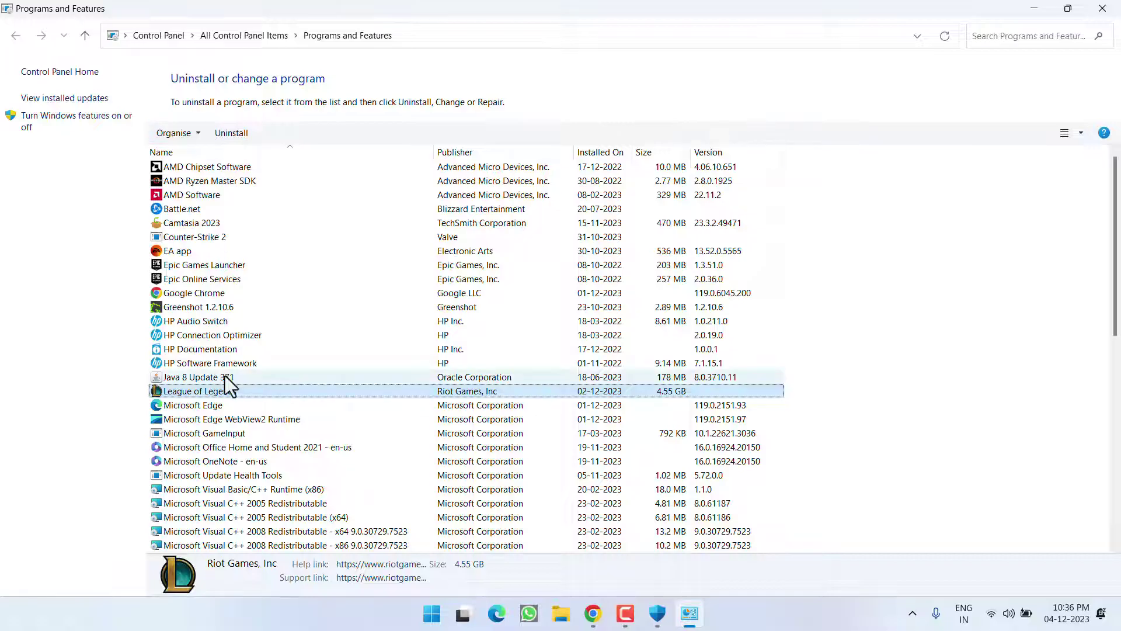
pyautogui.scroll(-10, 225, 376)
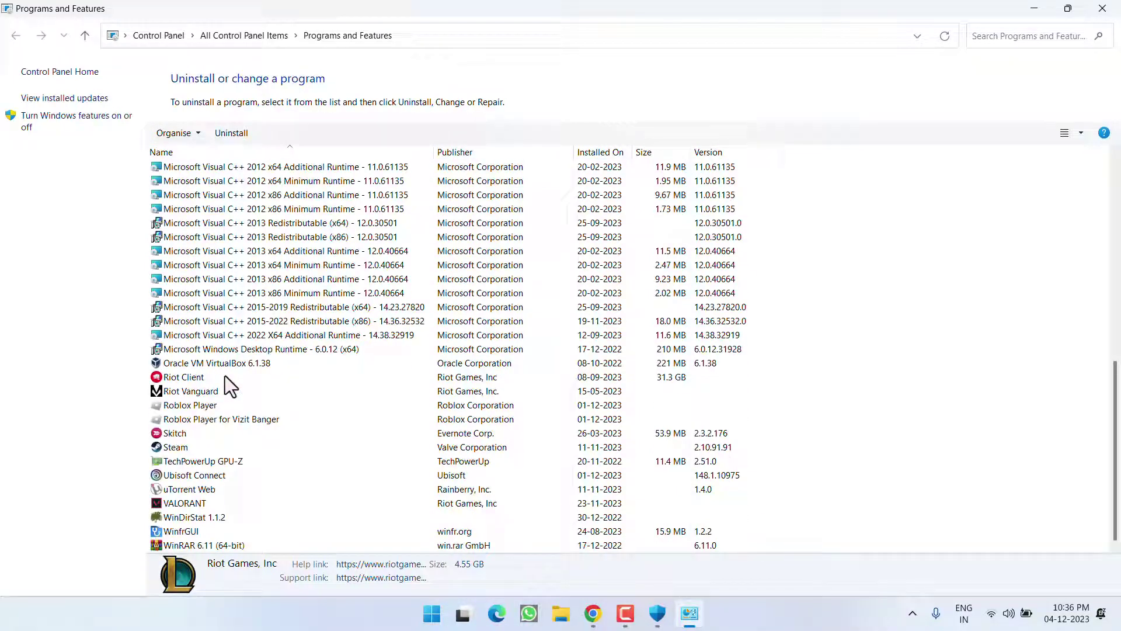
pyautogui.click(212, 377)
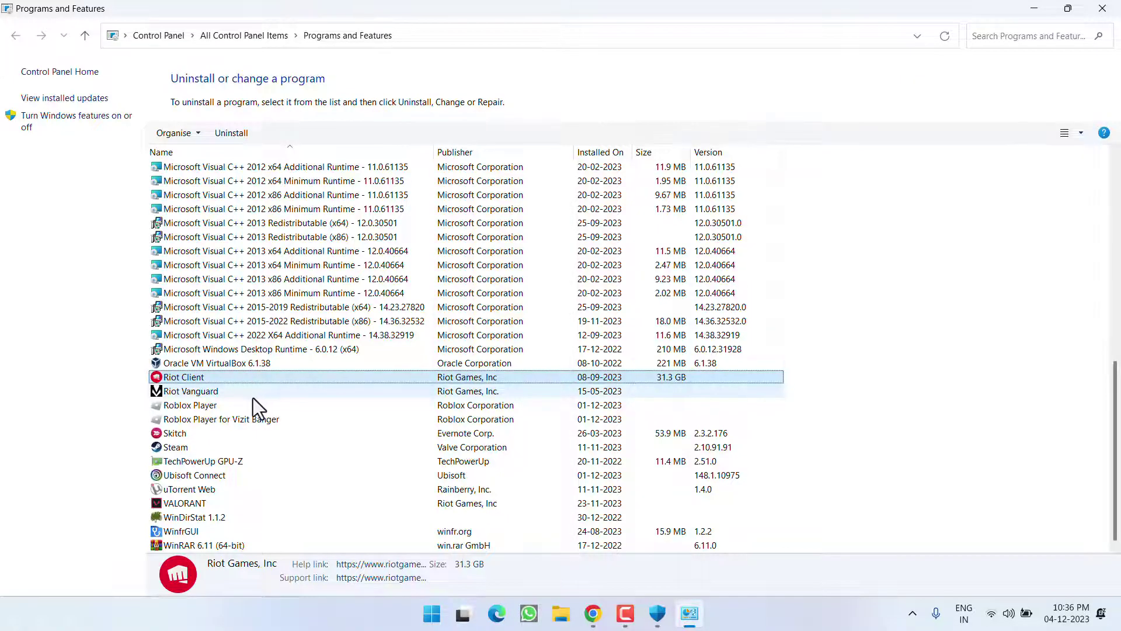
pyautogui.scroll(6, 253, 398)
pyautogui.click(258, 193)
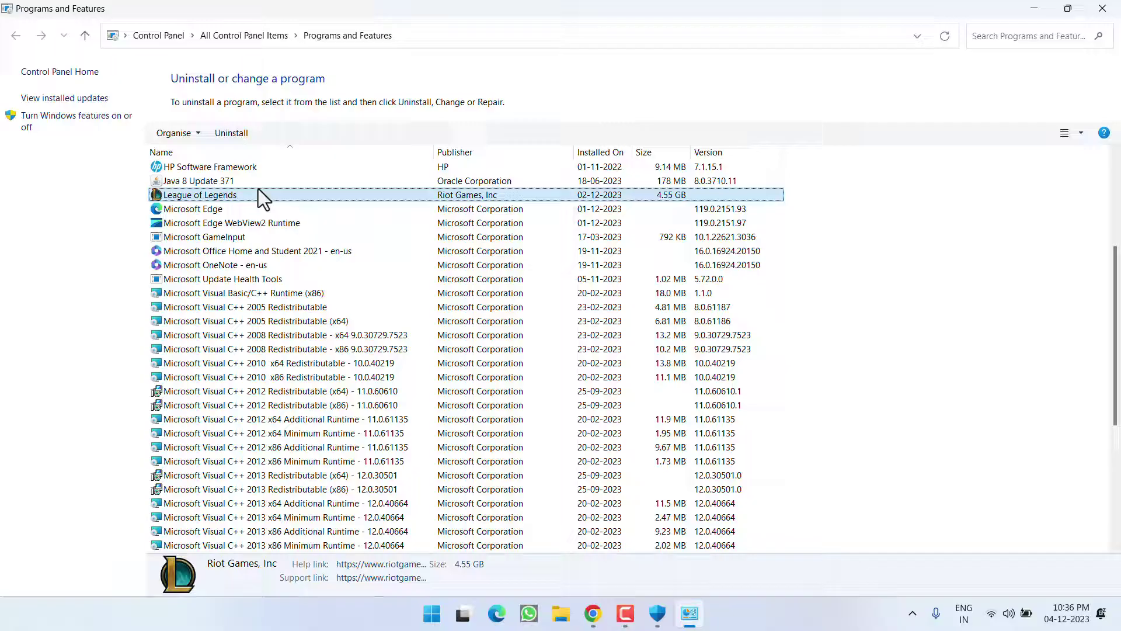
pyautogui.scroll(-6, 237, 318)
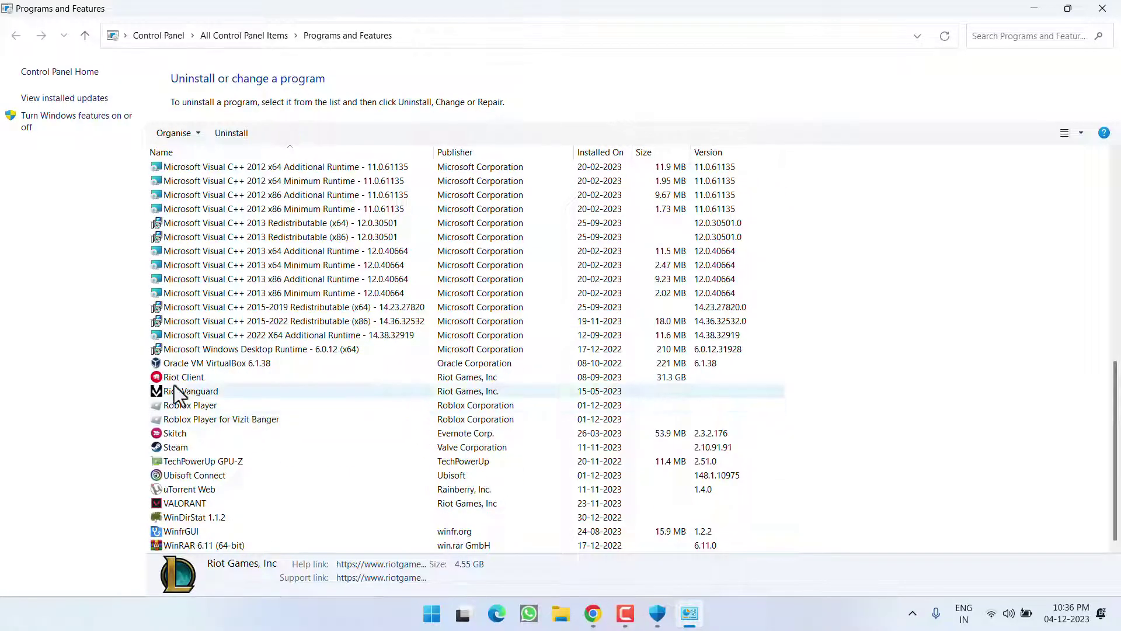
pyautogui.click(182, 377)
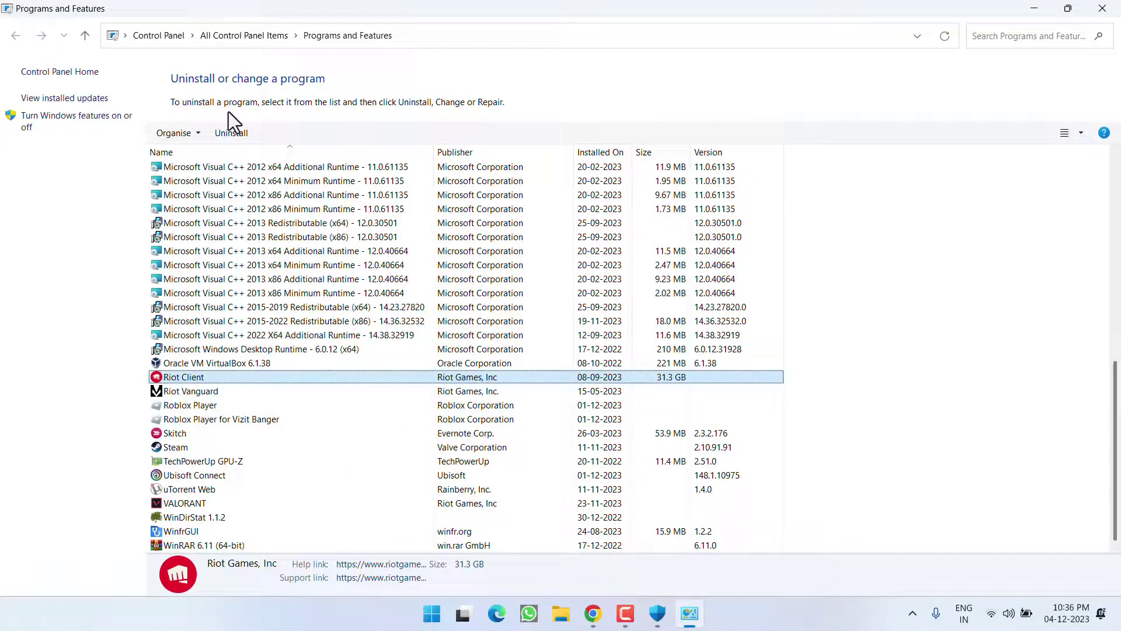
pyautogui.click(1102, 8)
# Download the League of Legends Windows installer from Chrome and save it to the Desktop
pyautogui.click(608, 614)
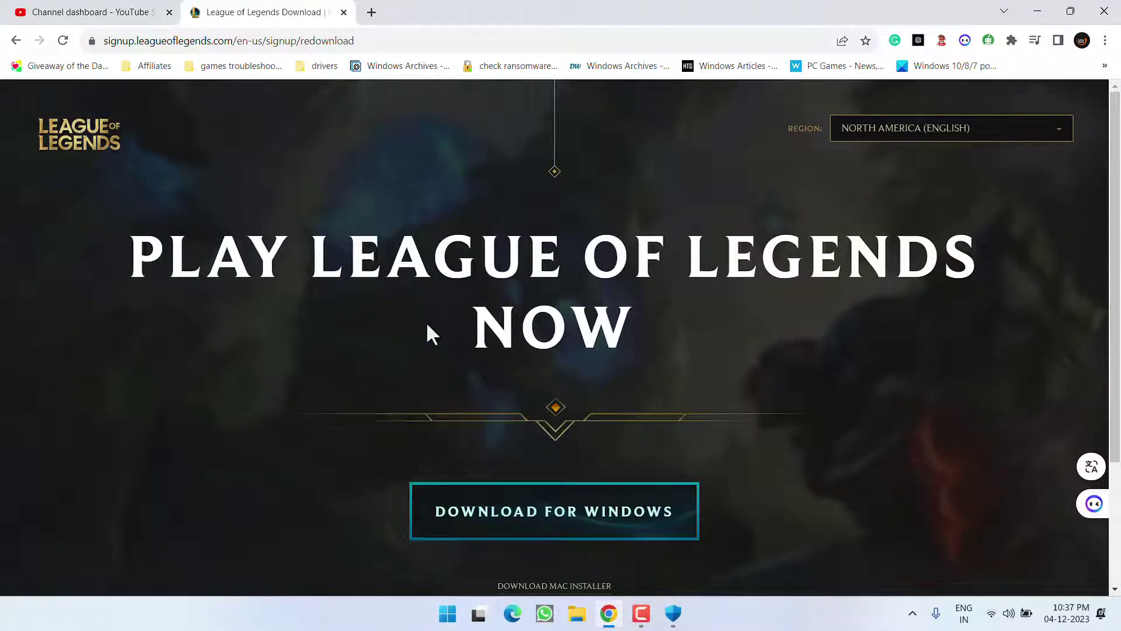
pyautogui.scroll(-2, 564, 374)
pyautogui.click(558, 379)
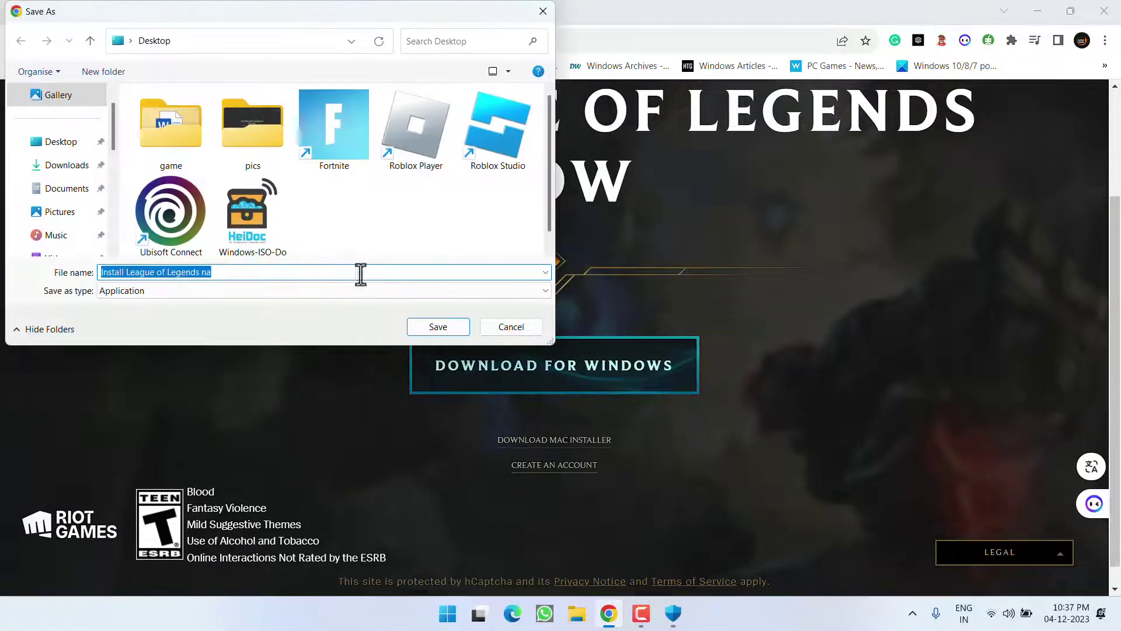
pyautogui.click(451, 328)
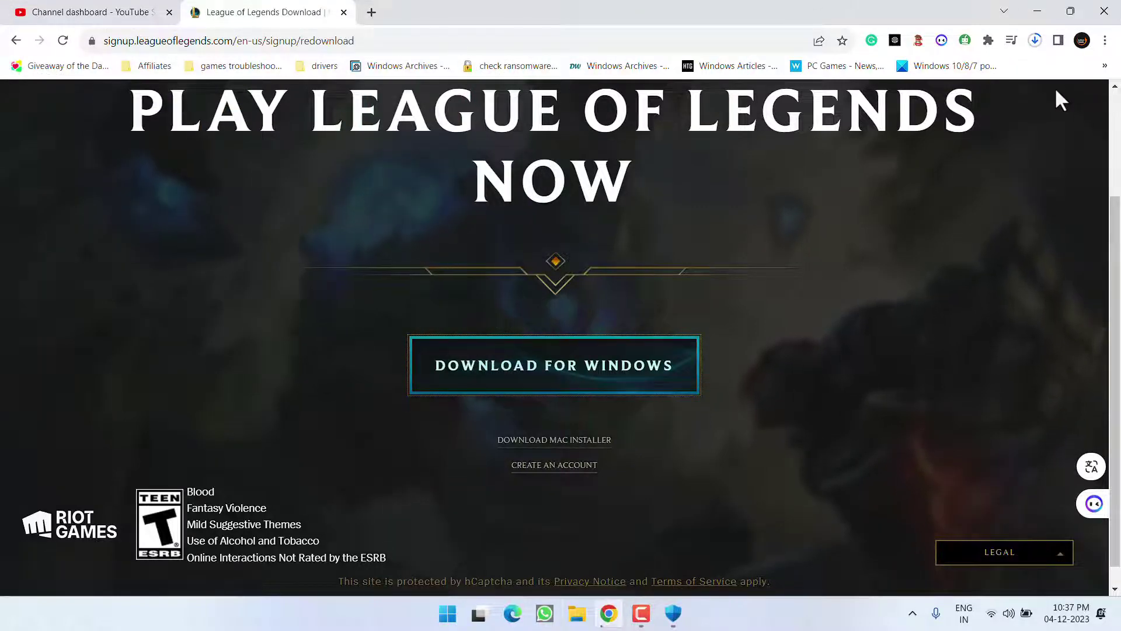